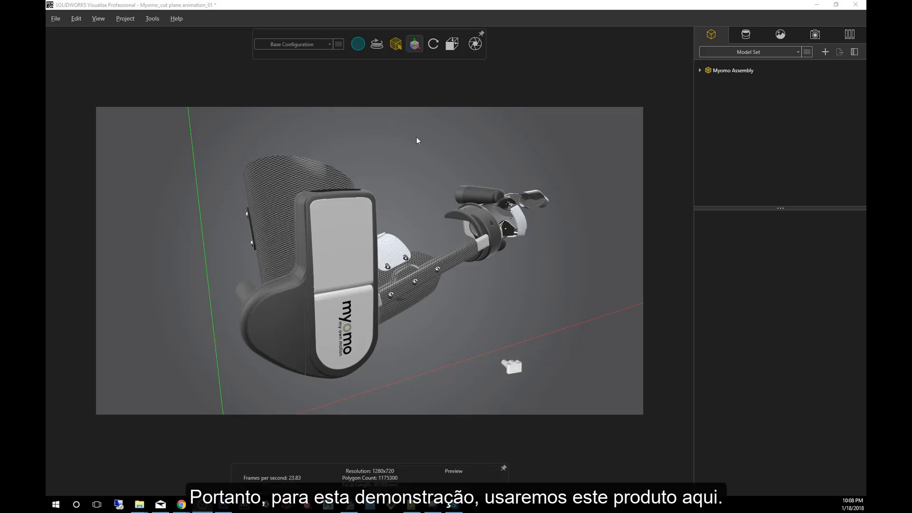
Step: Insert a New Cutting Plane from the Models tab + menu and orbit to view it
left_click_drag(417, 140, 457, 147)
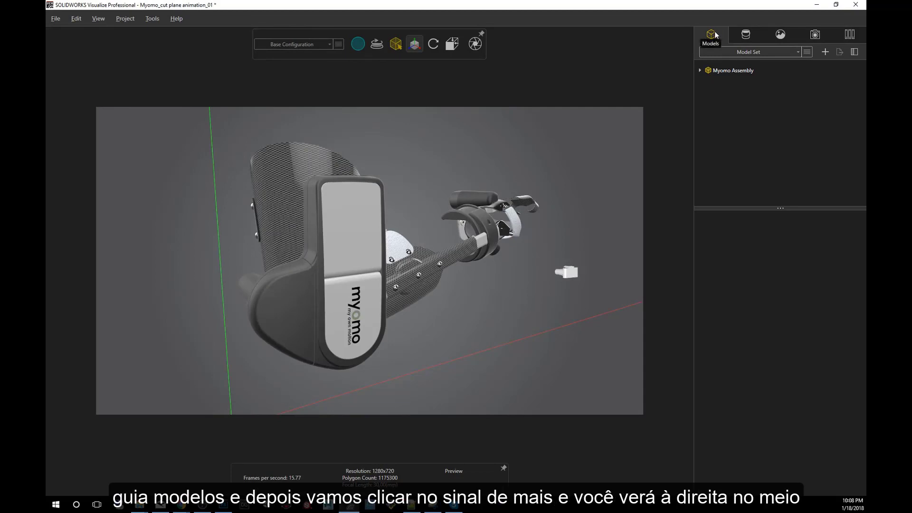
left_click(826, 52)
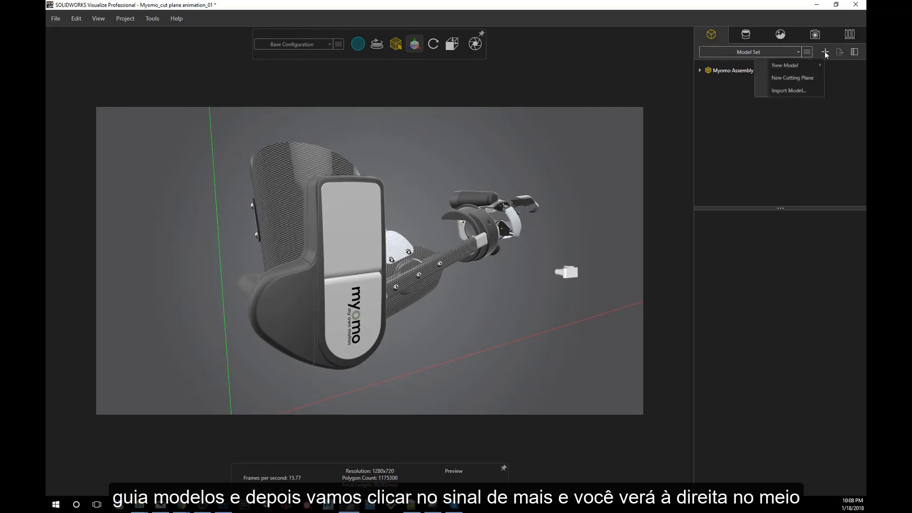
left_click(780, 78)
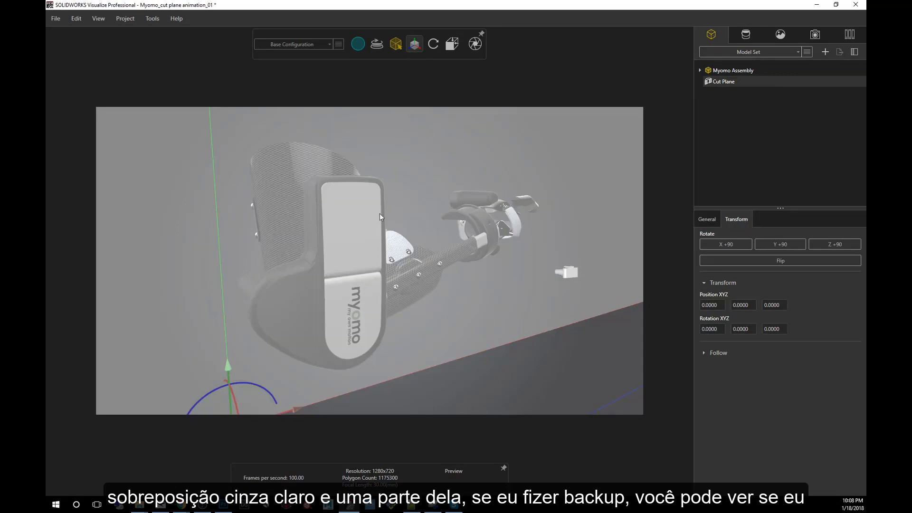
scroll(364, 228, "down", 3)
scroll(343, 249, "down", 3)
scroll(325, 264, "down", 2)
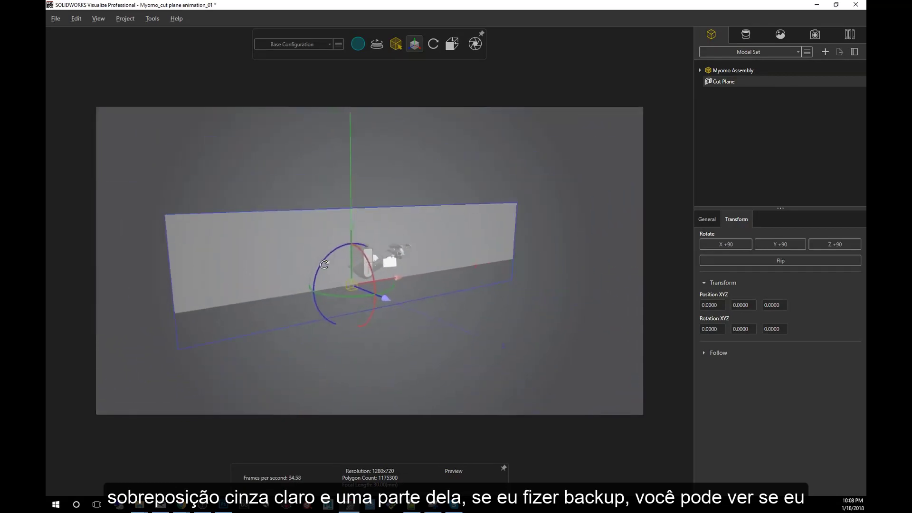
left_click_drag(324, 265, 440, 286)
scroll(440, 285, "up", 3)
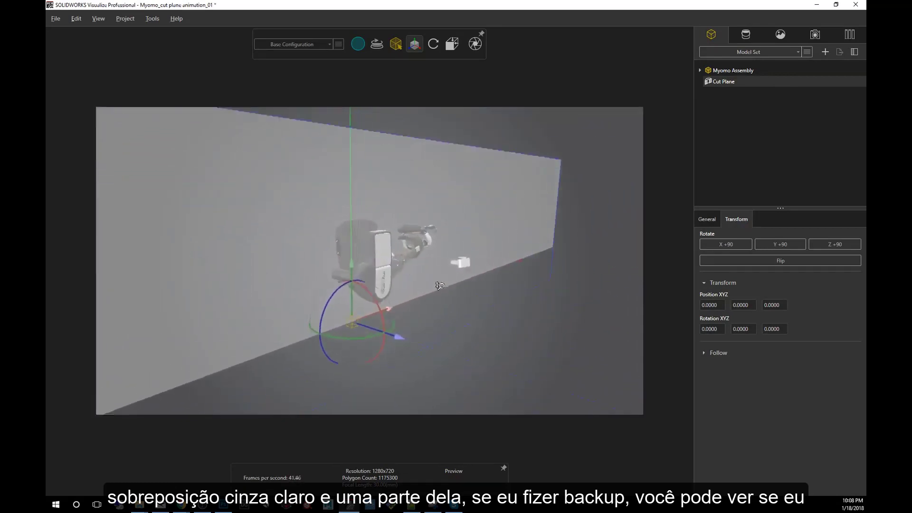
scroll(439, 286, "up", 2)
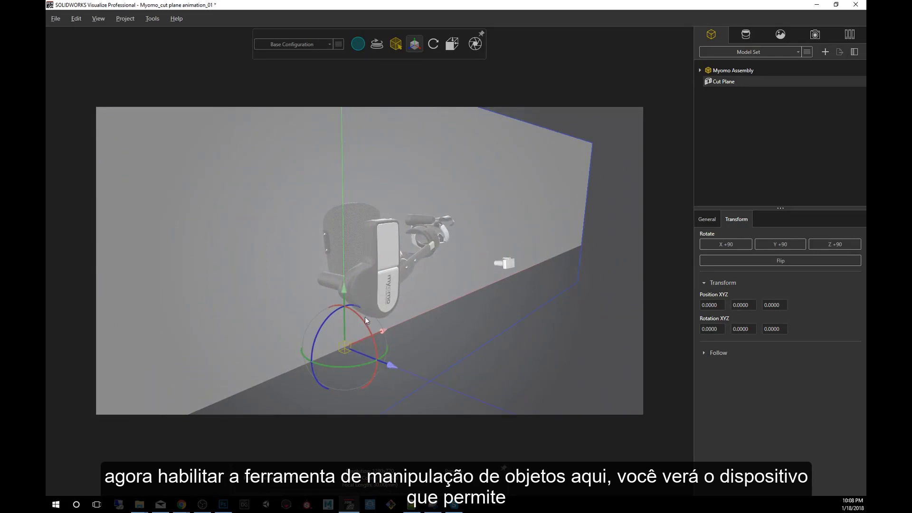
Step: With manipulation handles on, shift the cut plane along Z and Y and tilt it about -36.38° on X
left_click(415, 47)
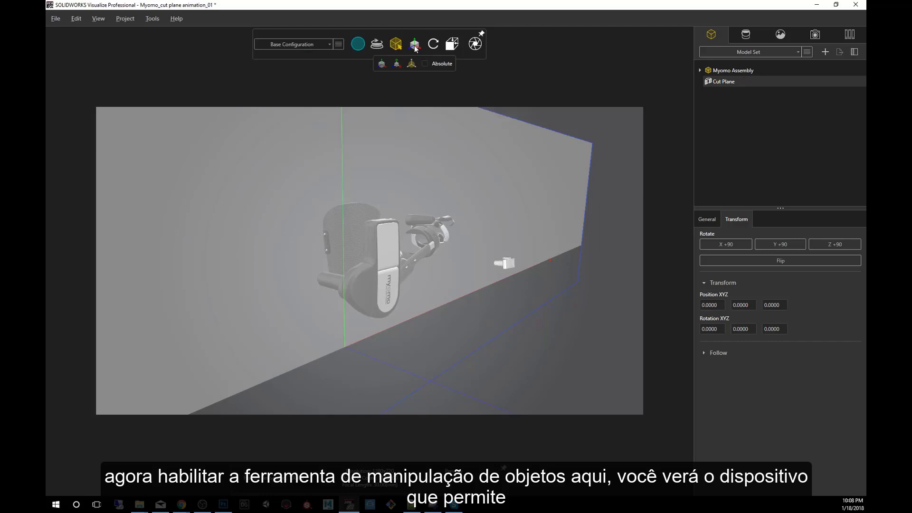
left_click_drag(390, 366, 367, 363)
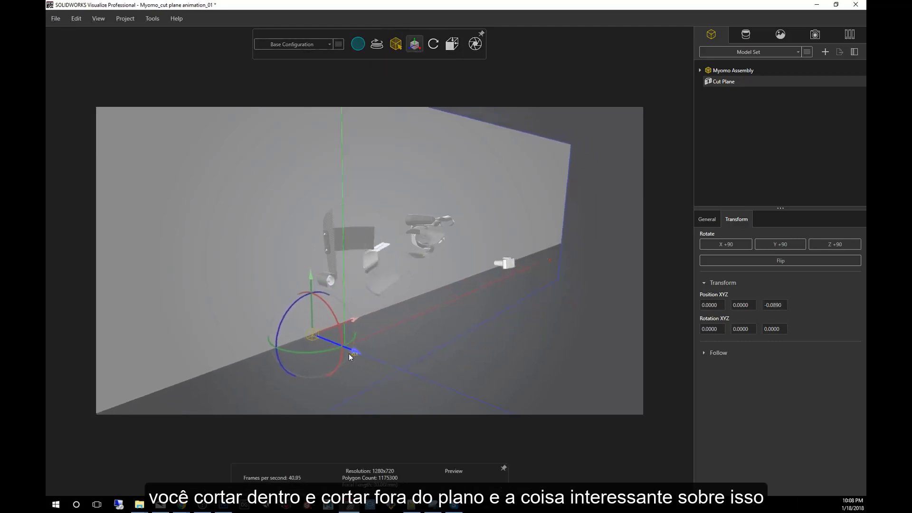
left_click_drag(368, 362, 398, 368)
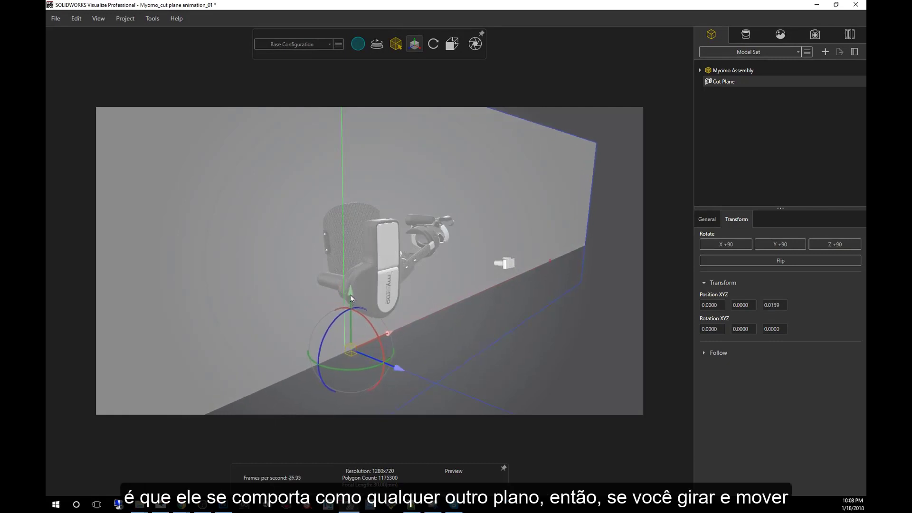
mouse_move(350, 294)
left_mouse_down()
mouse_move(377, 240)
mouse_move(319, 284)
mouse_move(374, 282)
mouse_move(368, 304)
left_mouse_up()
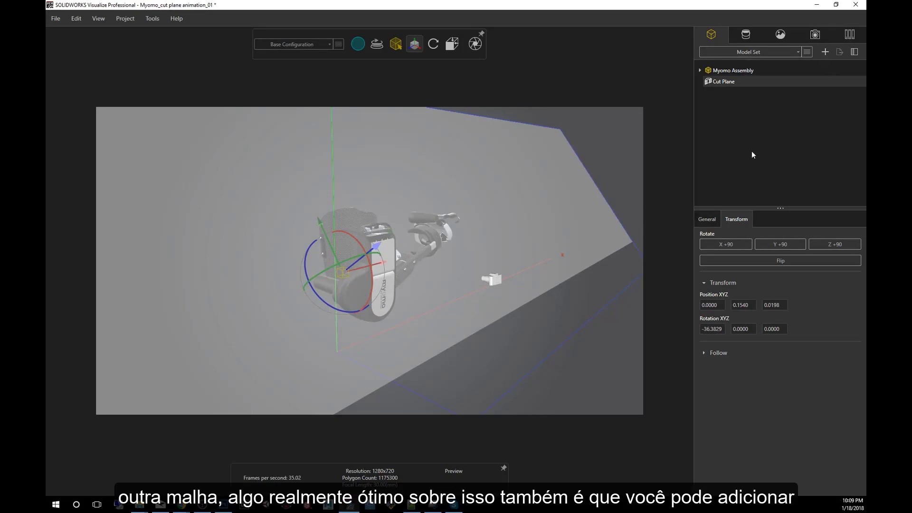
left_click_drag(379, 246, 337, 302)
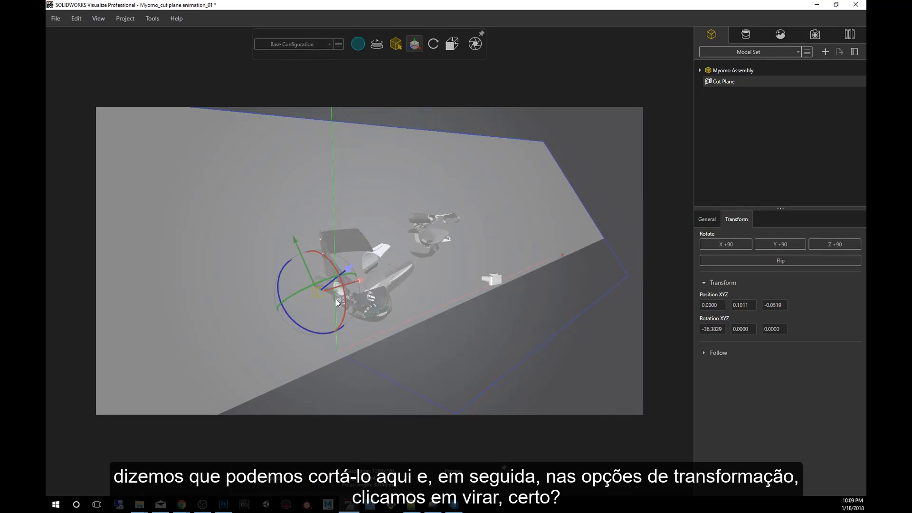
Step: Flip the first cut plane so the opposite side of the brace shows
left_click(709, 221)
left_click(730, 221)
left_click(778, 261)
mouse_move(523, 308)
left_mouse_down()
mouse_move(595, 257)
mouse_move(496, 281)
mouse_move(709, 194)
left_mouse_up()
left_click(786, 98)
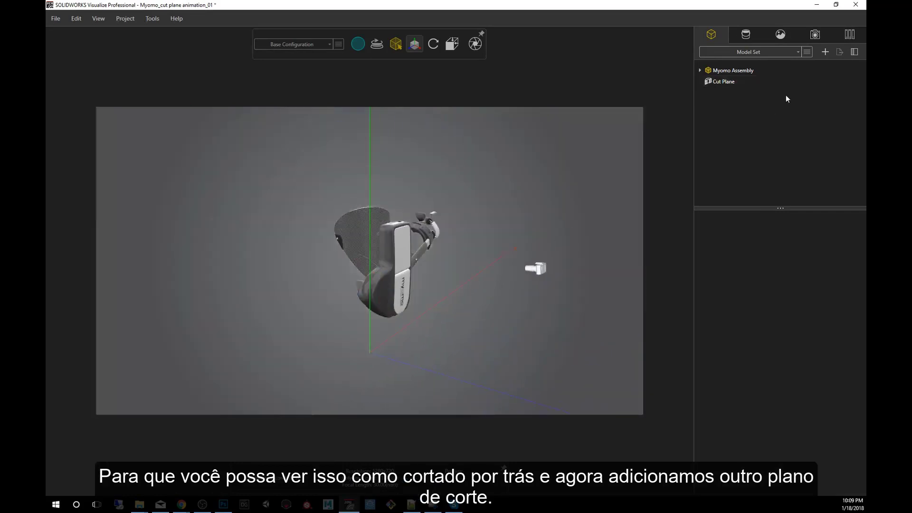
Step: Add Cut Plane 2 and tilt it about -31° on X to expose the circuit boards
left_click(826, 53)
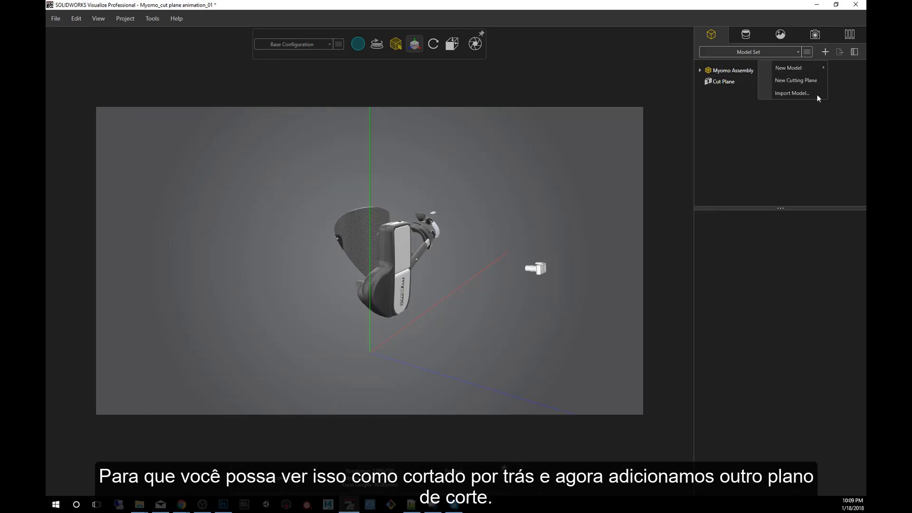
left_click(802, 80)
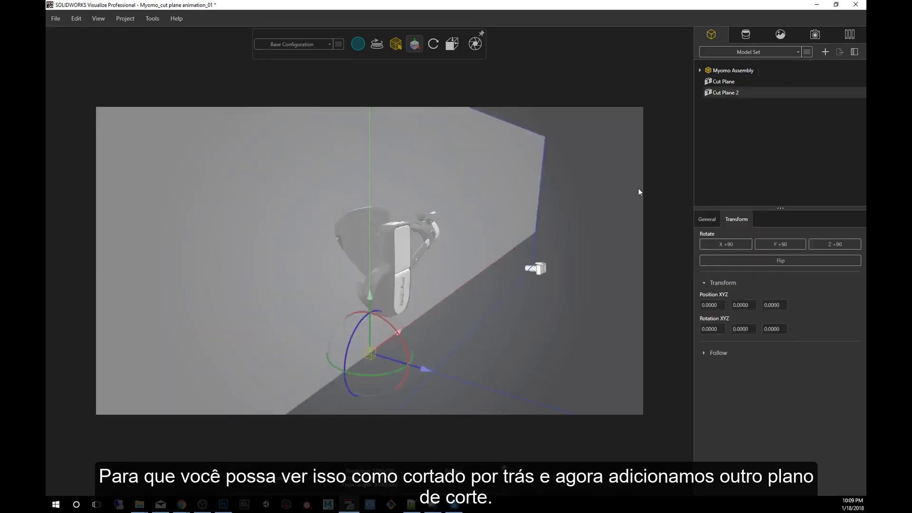
mouse_move(412, 350)
left_mouse_down()
mouse_move(379, 331)
mouse_move(428, 339)
mouse_move(384, 314)
mouse_move(458, 300)
mouse_move(572, 209)
mouse_move(397, 259)
mouse_move(353, 234)
mouse_move(756, 45)
left_mouse_up()
left_click(762, 141)
left_click(727, 93)
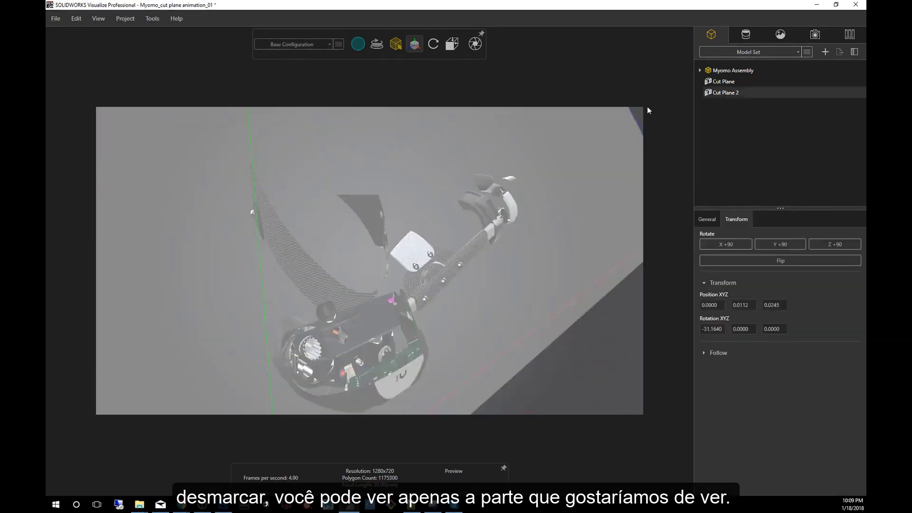
left_click_drag(369, 218, 499, 236)
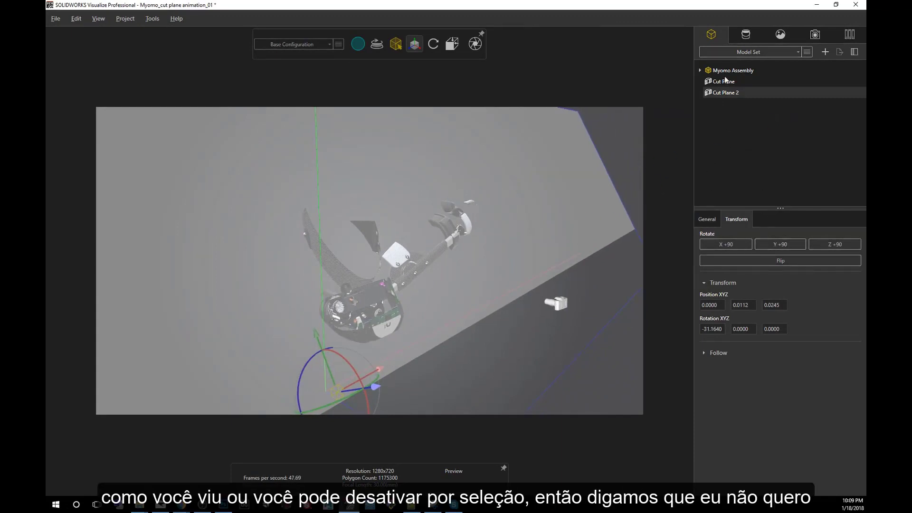
Step: Select the first Cut Plane and uncheck Visible on its General tab
left_click(710, 219)
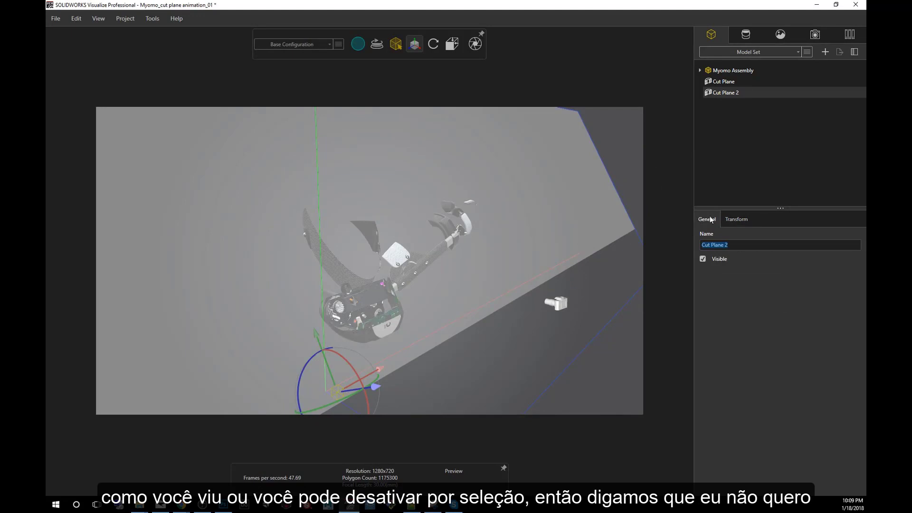
left_click(739, 188)
left_click(725, 82)
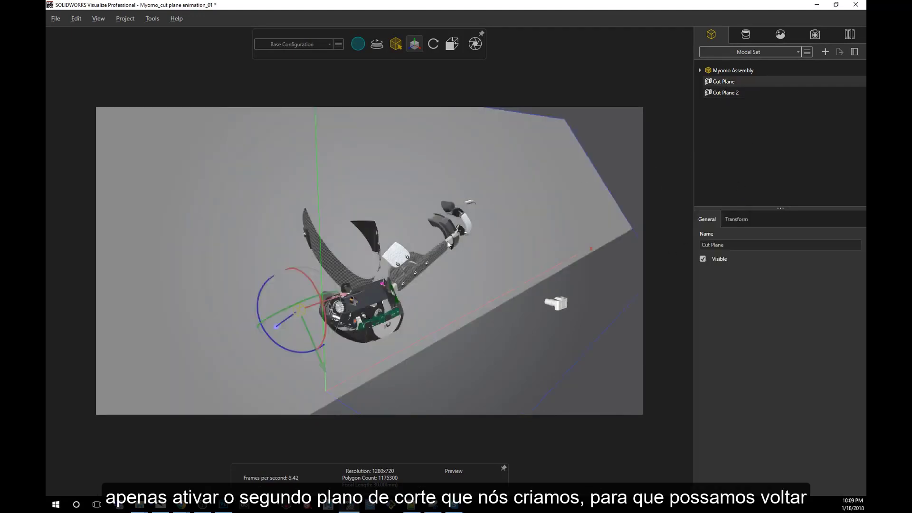
left_click_drag(426, 225, 428, 277)
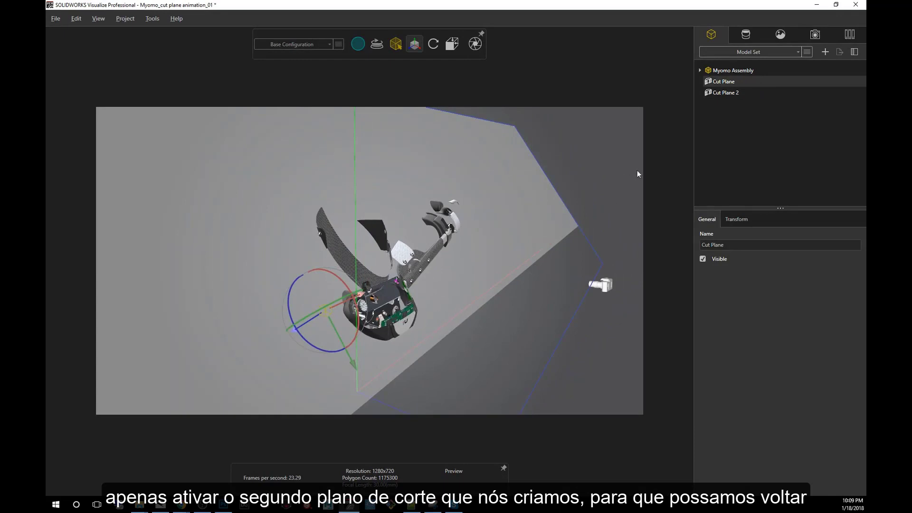
left_click(729, 81)
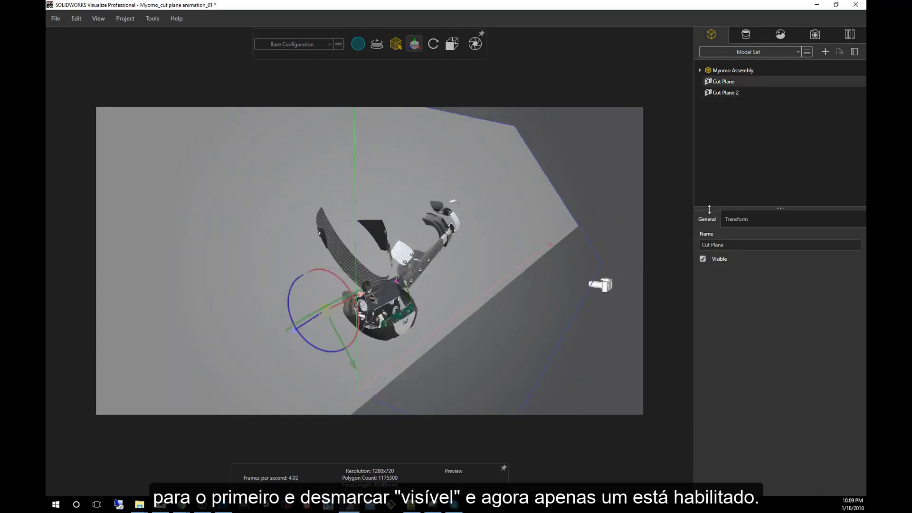
left_click(703, 258)
mouse_move(479, 232)
left_mouse_down()
mouse_move(370, 253)
mouse_move(366, 267)
mouse_move(308, 235)
left_mouse_up()
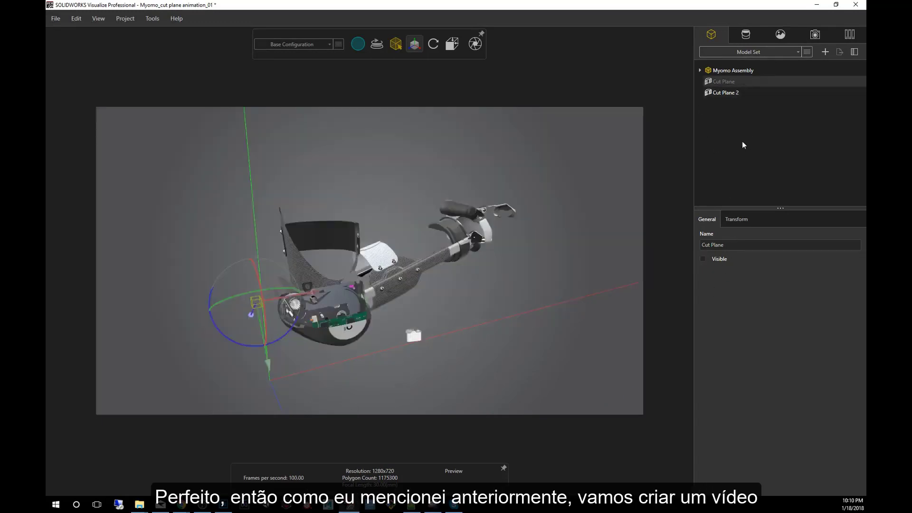
Step: Delete Cut Plane 2 and Cut Plane, then insert a new cutting plane
left_click(740, 93)
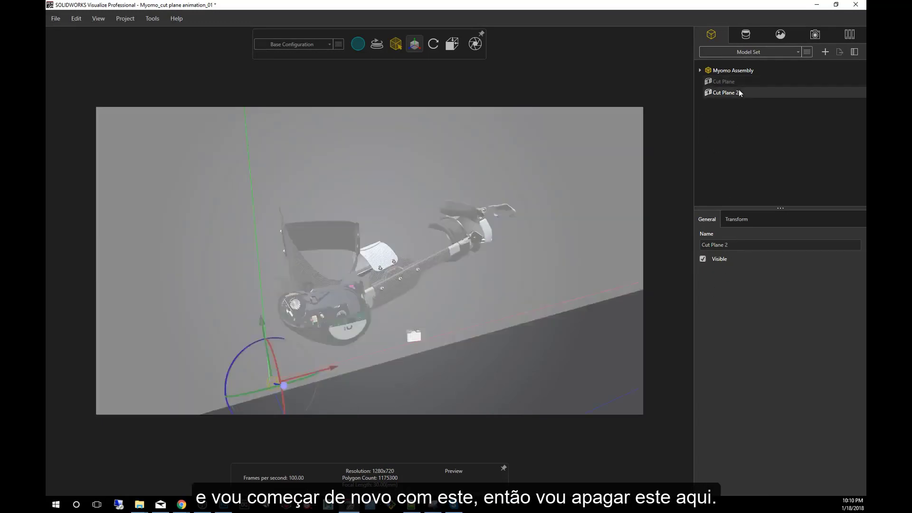
key("Delete")
left_click(735, 81)
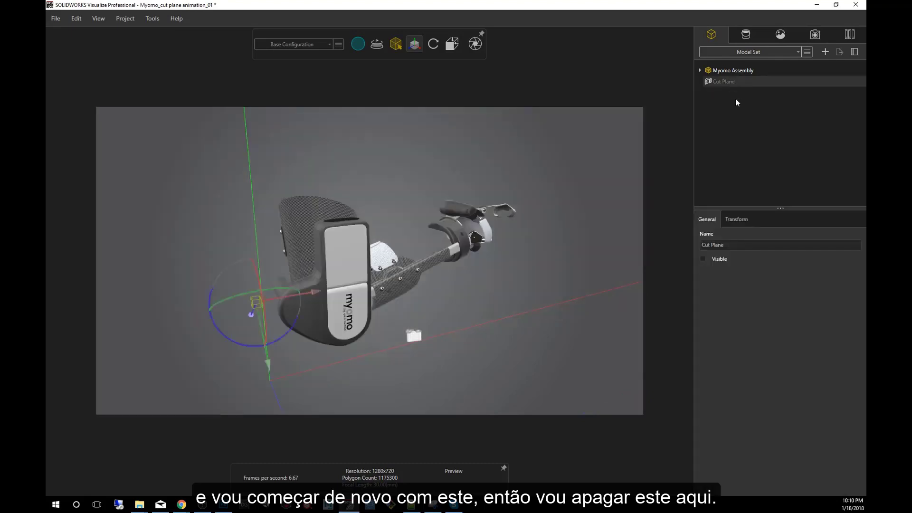
key("Delete")
left_click_drag(415, 319, 441, 293)
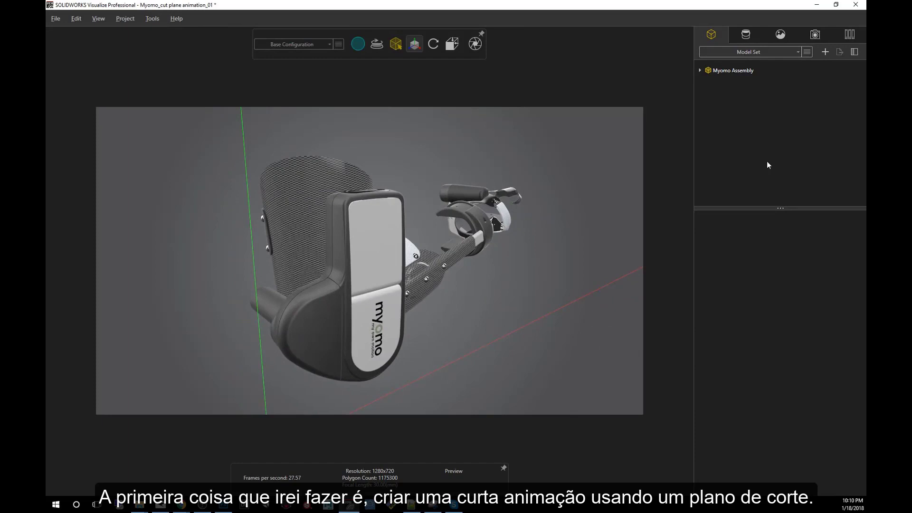
left_click(825, 52)
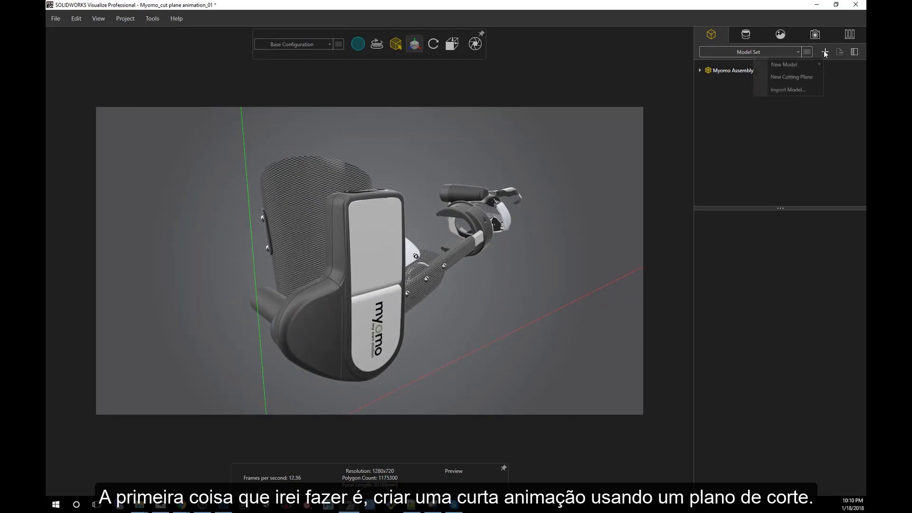
left_click(800, 77)
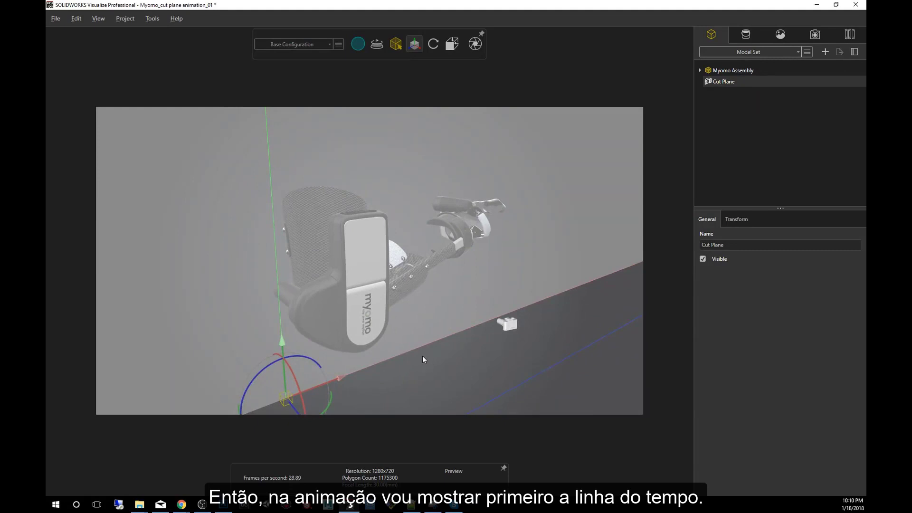
Step: Show the timeline via View menu and add a 0:00 keyframe to Cut Plane
left_click(98, 19)
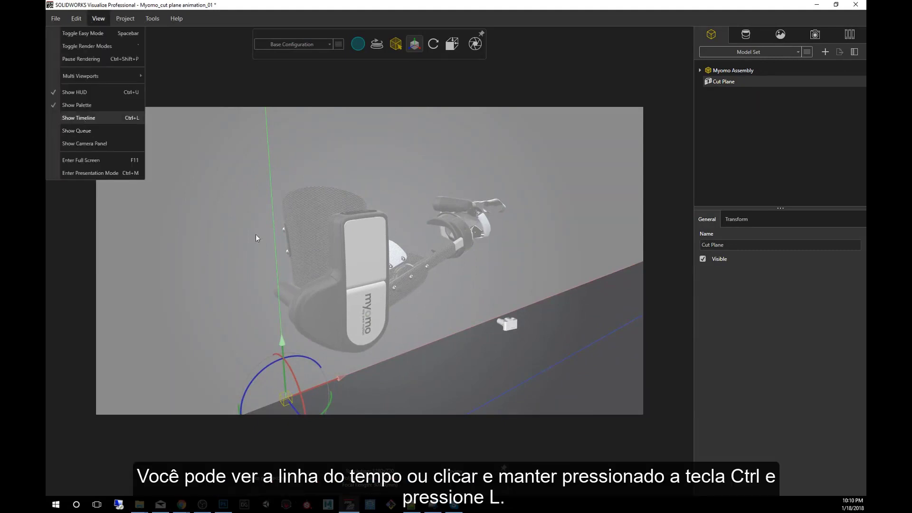
left_click(113, 117)
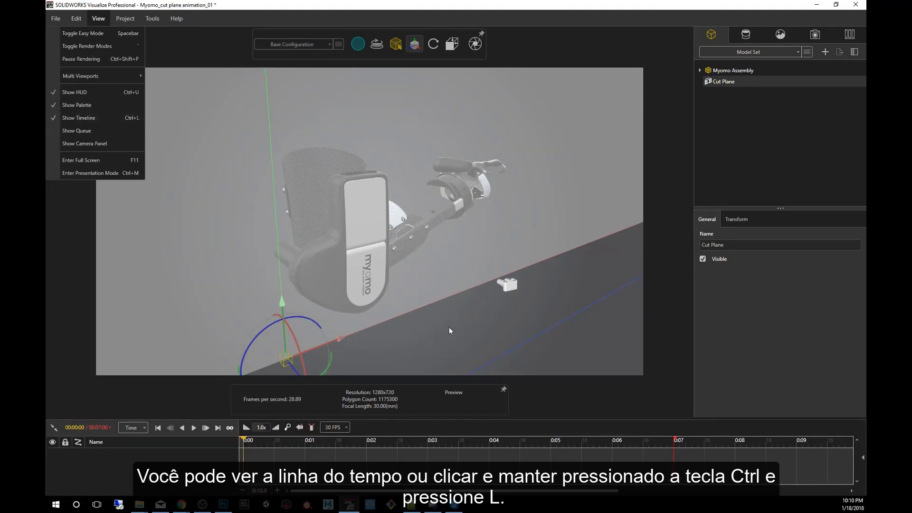
left_click(389, 238)
left_click_drag(389, 238, 545, 165)
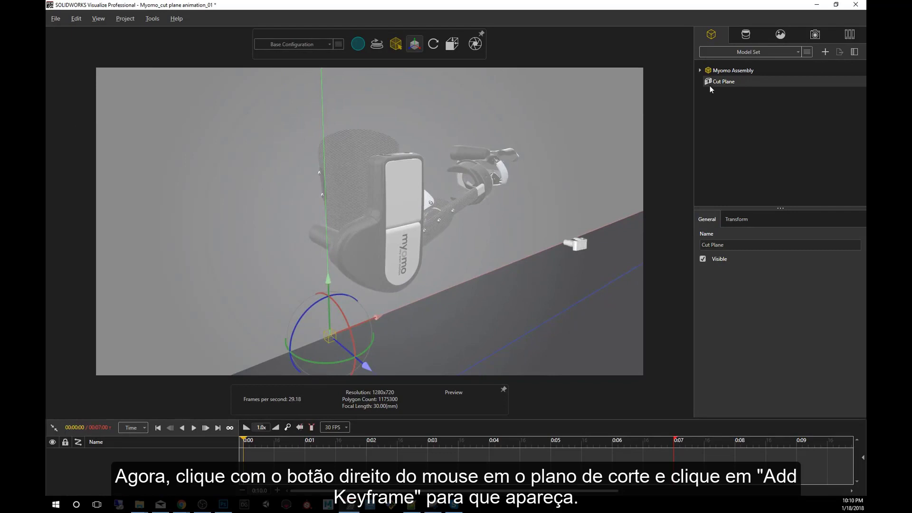
right_click(731, 86)
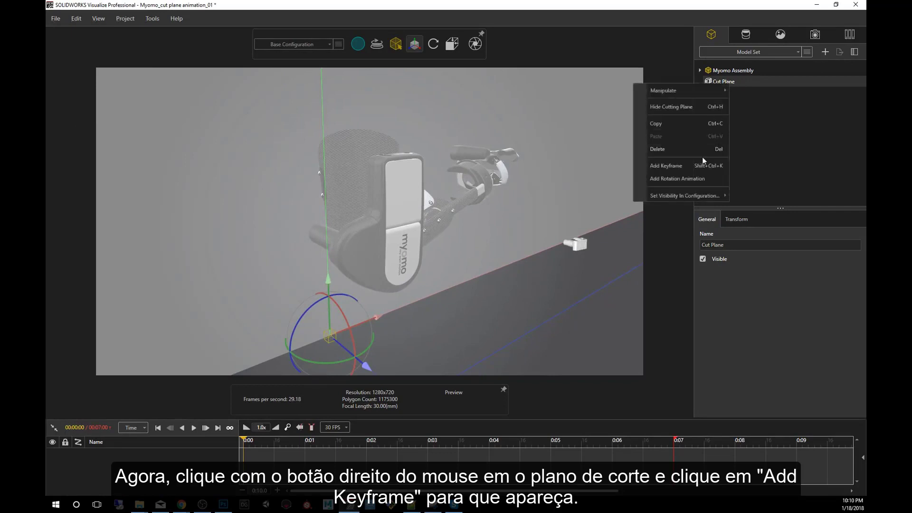
left_click(668, 166)
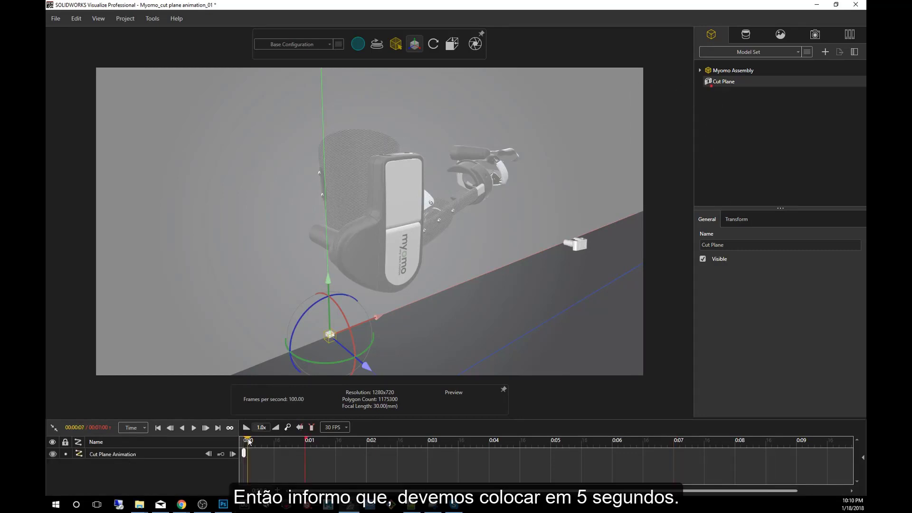
Step: At 0:05, slide the cut plane along its blue axis into the housing to record a keyframe
left_click_drag(244, 440, 317, 446)
left_click_drag(307, 440, 642, 452)
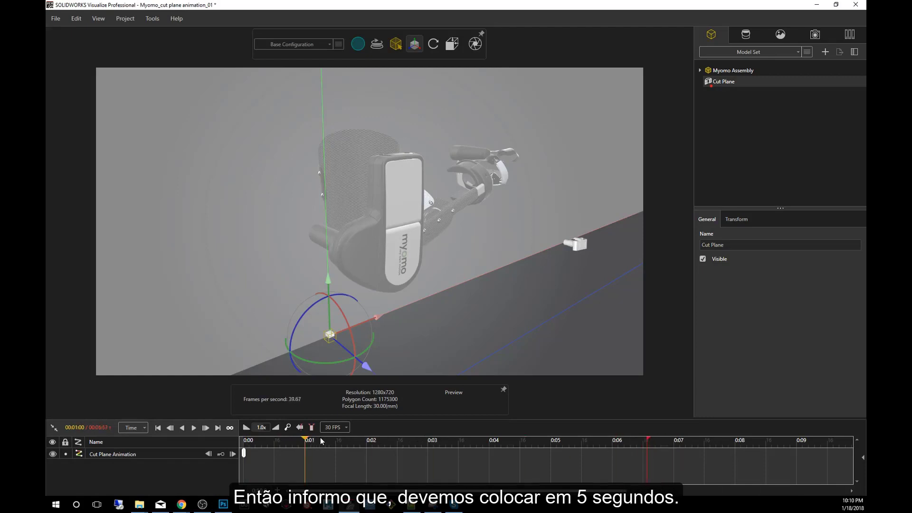
left_click_drag(305, 442, 401, 453)
left_click_drag(529, 451, 551, 450)
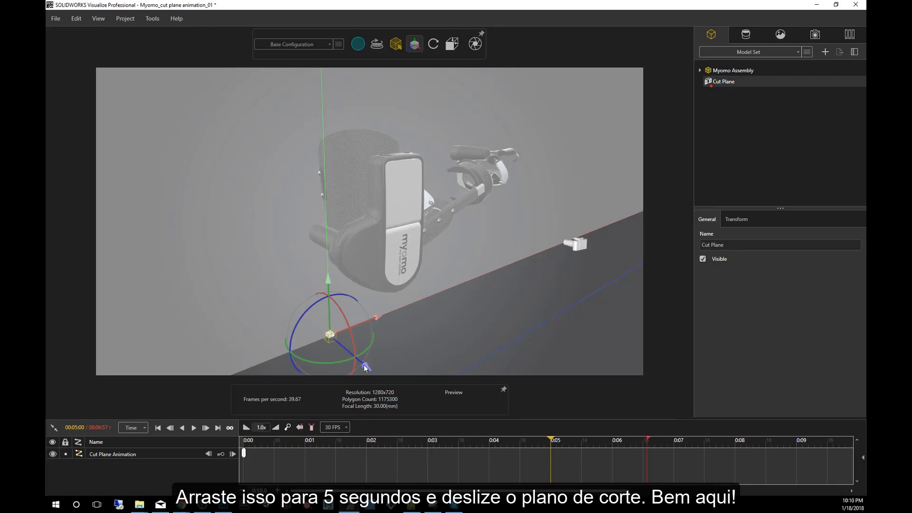
left_click_drag(364, 367, 356, 361)
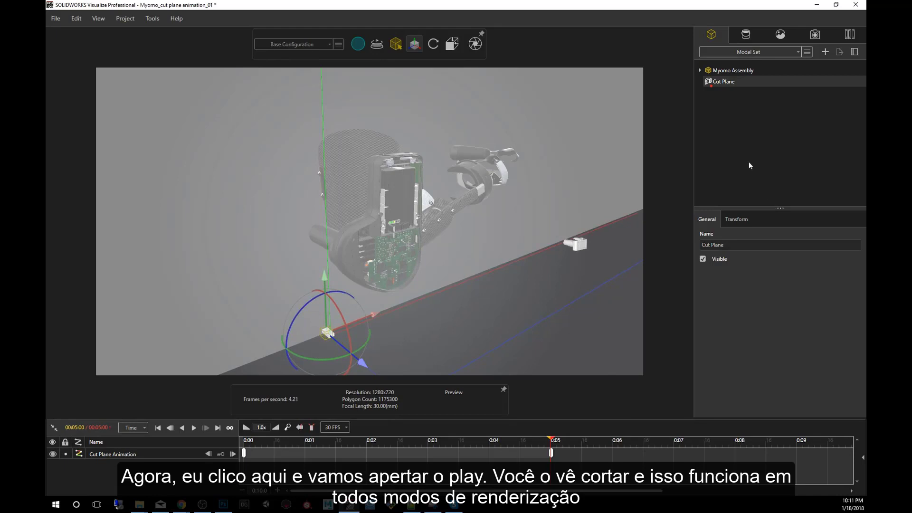
Step: Deselect, play the cut animation, and drag the end marker out to 0:08
left_click(743, 134)
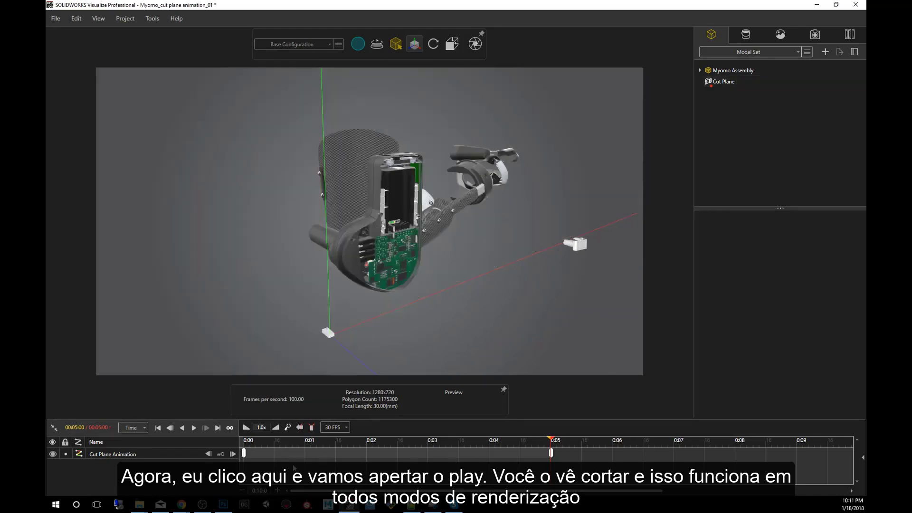
left_click(192, 428)
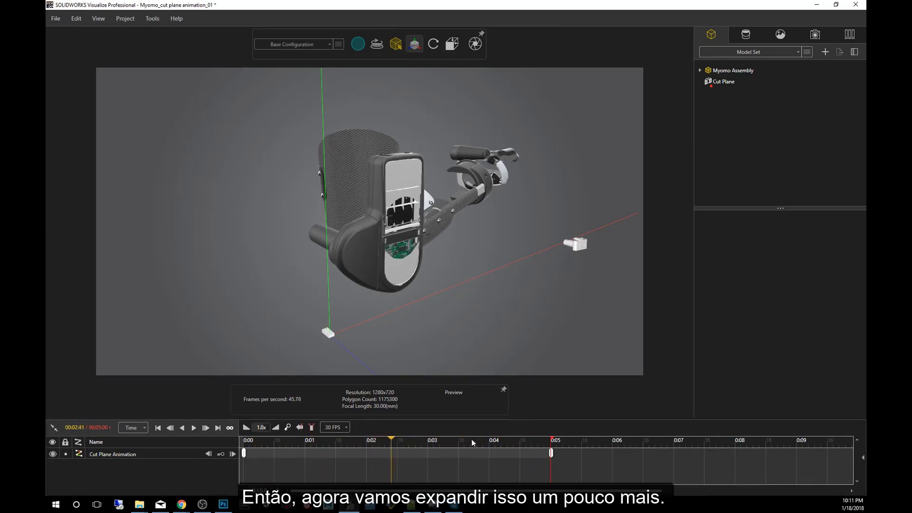
left_click_drag(611, 446, 723, 446)
Step: Activate the 'camera pan - cut plane' camera, uncheck Locked, and rewind the playhead to 0:00
left_click(813, 37)
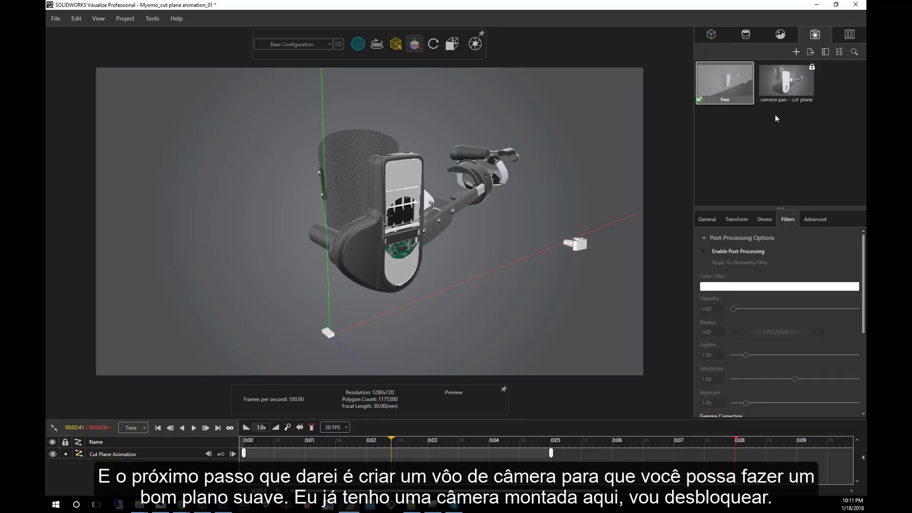
double_click(784, 79)
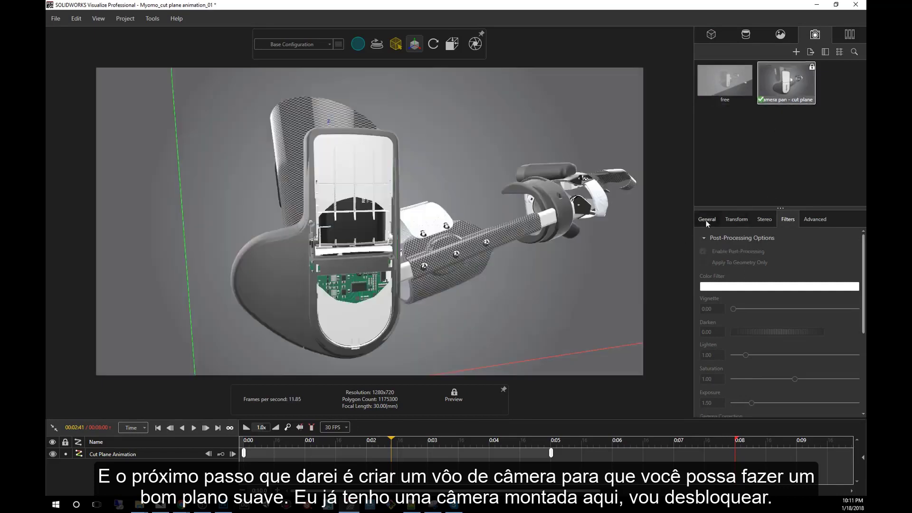
left_click(708, 221)
left_click(703, 259)
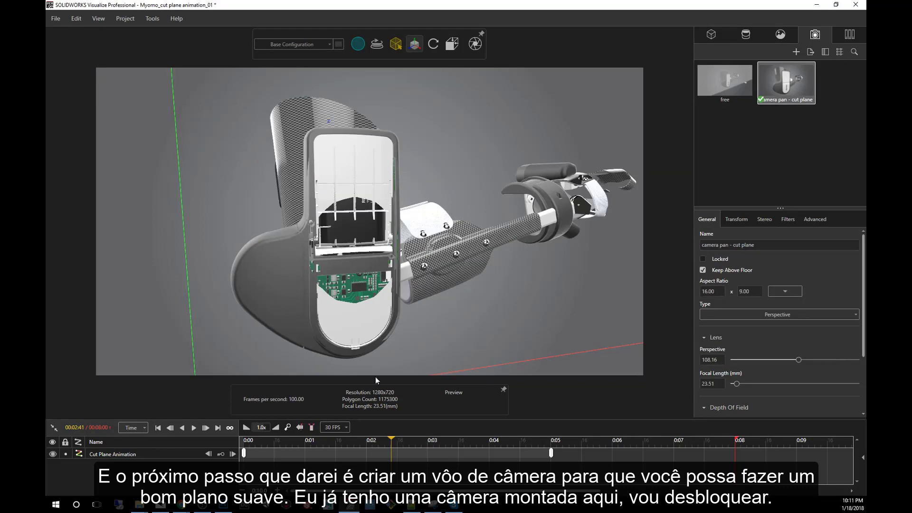
left_click_drag(393, 444, 245, 446)
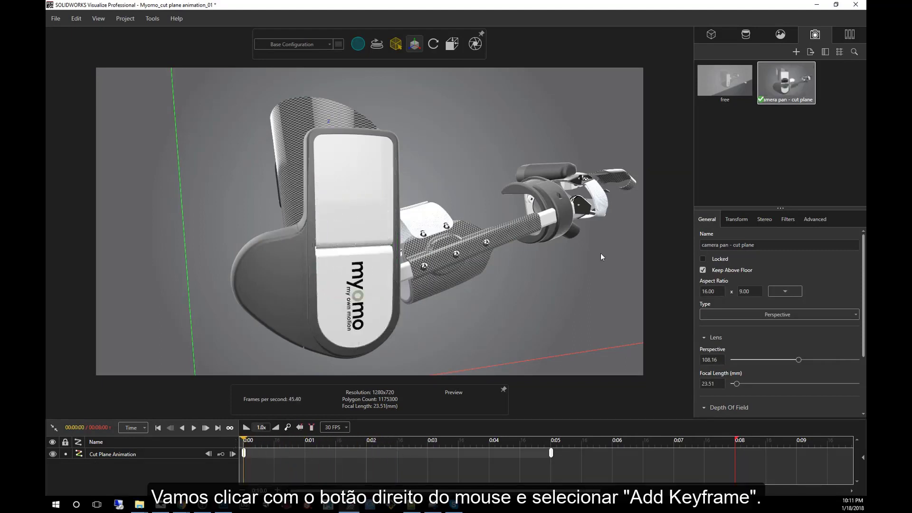
Step: Add a 0:00 keyframe to the camera, then move the playhead to 0:05 and 0:07
right_click(794, 92)
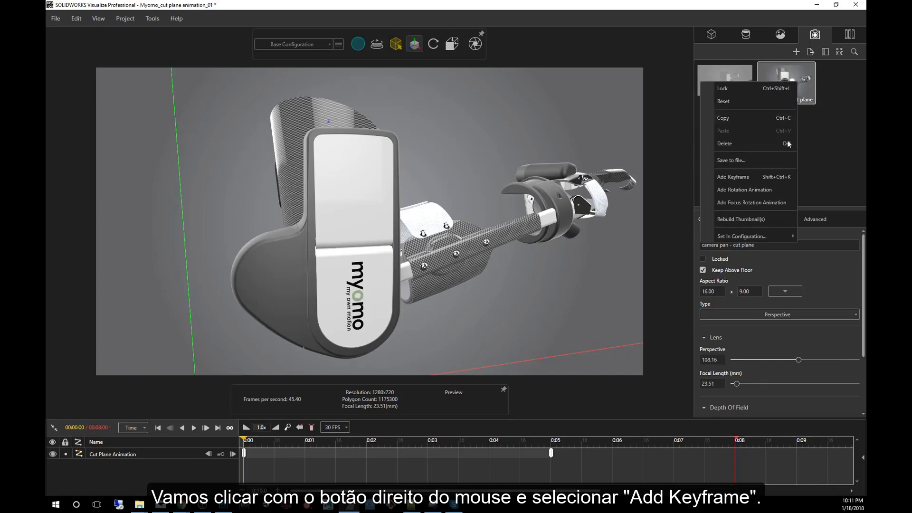
left_click(734, 176)
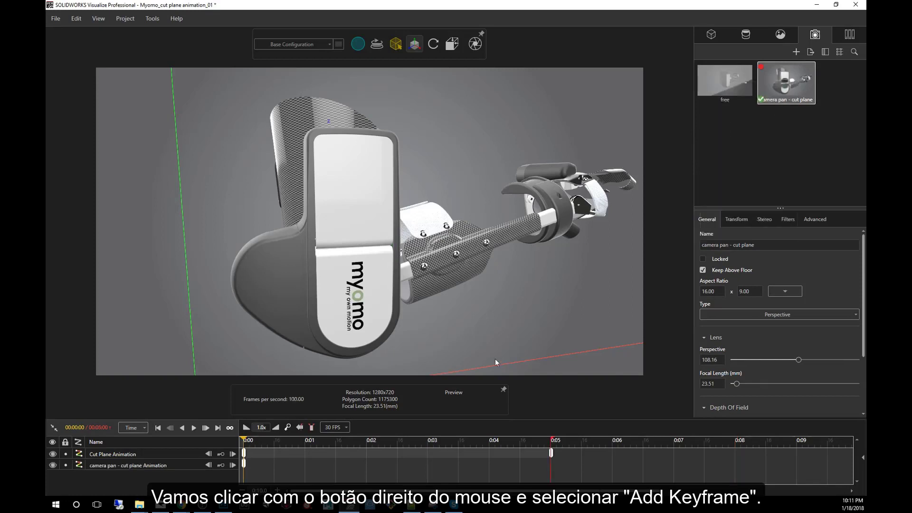
left_click_drag(244, 450, 606, 452)
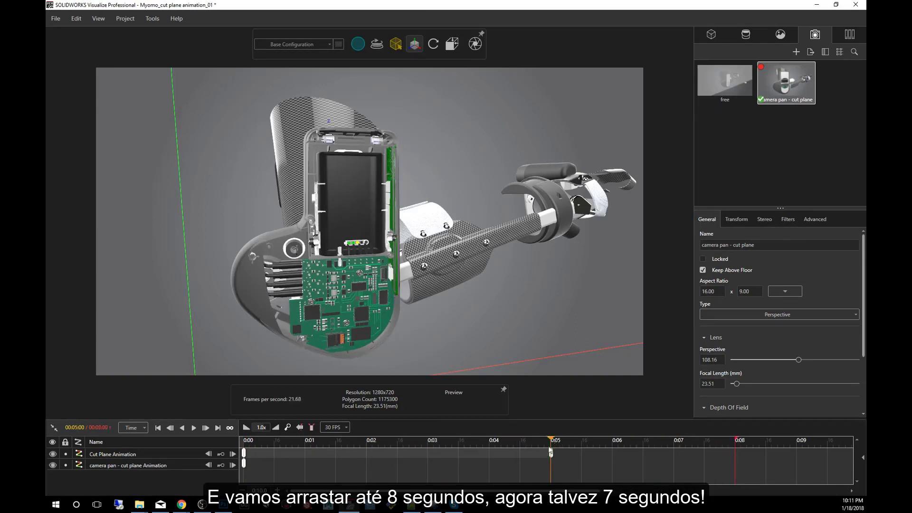
mouse_move(550, 450)
left_mouse_down()
mouse_move(737, 440)
mouse_move(674, 442)
left_mouse_up()
scroll(406, 277, "up", 2)
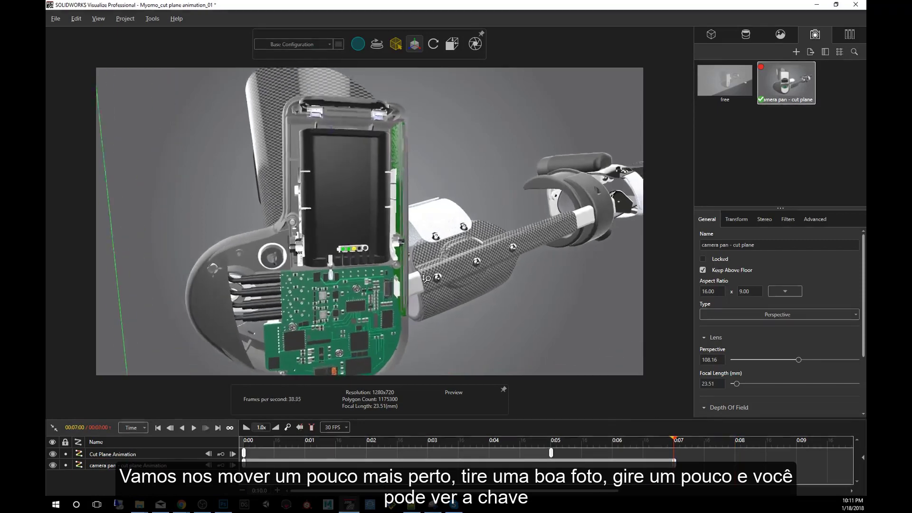
scroll(407, 267, "up", 2)
scroll(410, 256, "up", 2)
scroll(413, 239, "up", 2)
Step: Orbit the camera closer to the circuit boards at 0:07, then scrub back to preview the move
left_click_drag(411, 238, 391, 237)
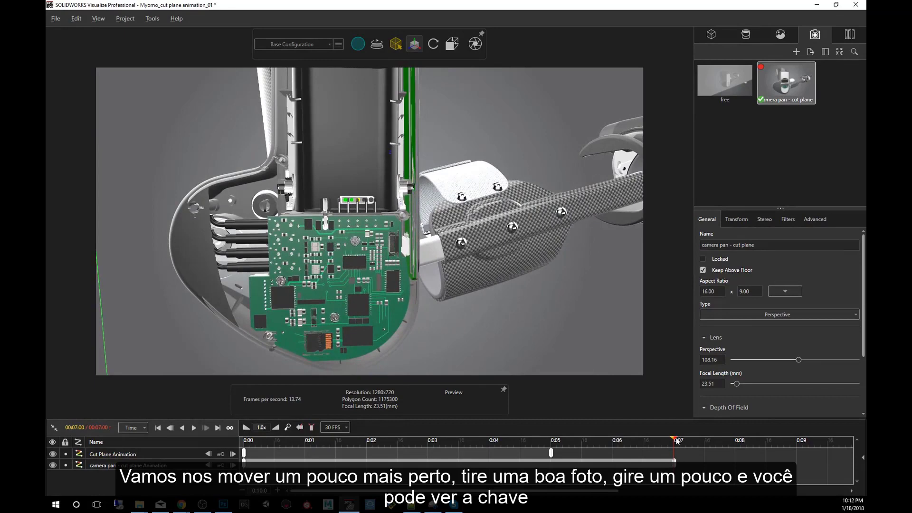
mouse_move(674, 440)
left_mouse_down()
mouse_move(421, 454)
mouse_move(239, 450)
left_mouse_up()
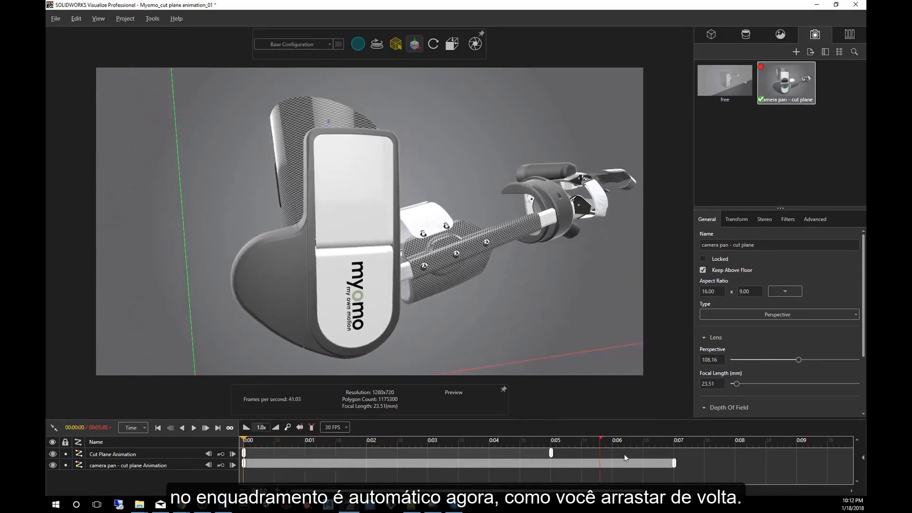
Step: Extend the animation end marker to 0:08 and scrub forward to preview the camera pan
left_click_drag(686, 452, 738, 447)
mouse_move(244, 442)
left_mouse_down()
mouse_move(682, 447)
mouse_move(244, 447)
left_mouse_up()
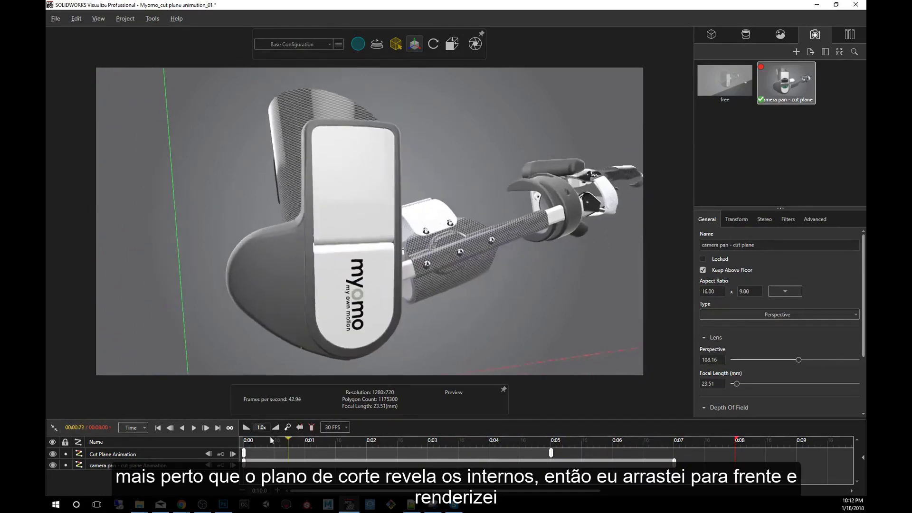